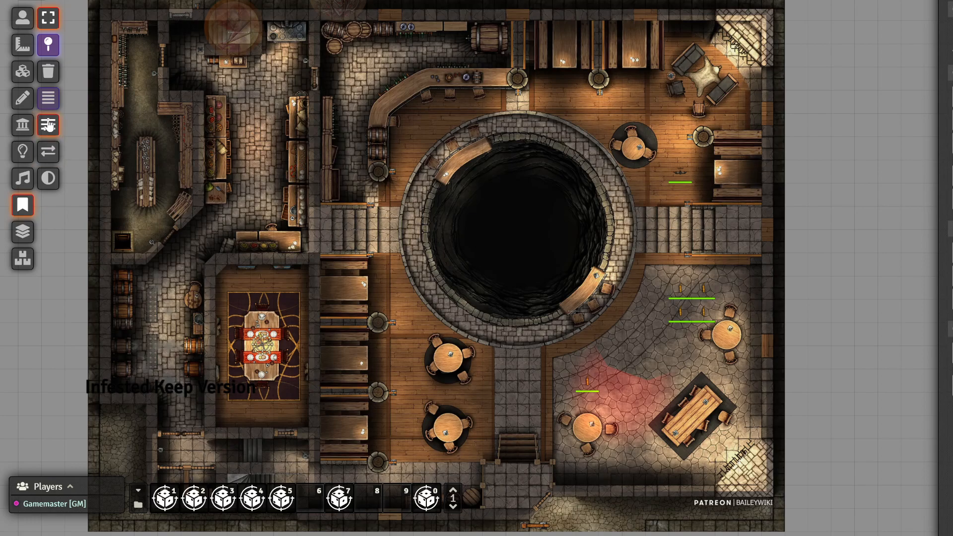
Create a new progress tracker in the slider configuration and name it "new tracker".
click(55, 158)
drag(526, 145, 578, 160)
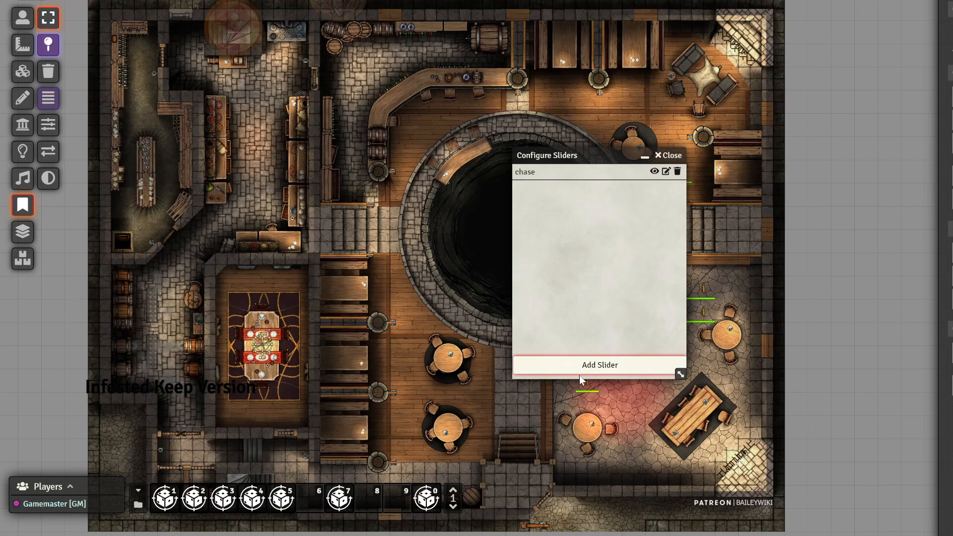
click(571, 363)
drag(511, 144, 359, 145)
click(396, 177)
text(new t)
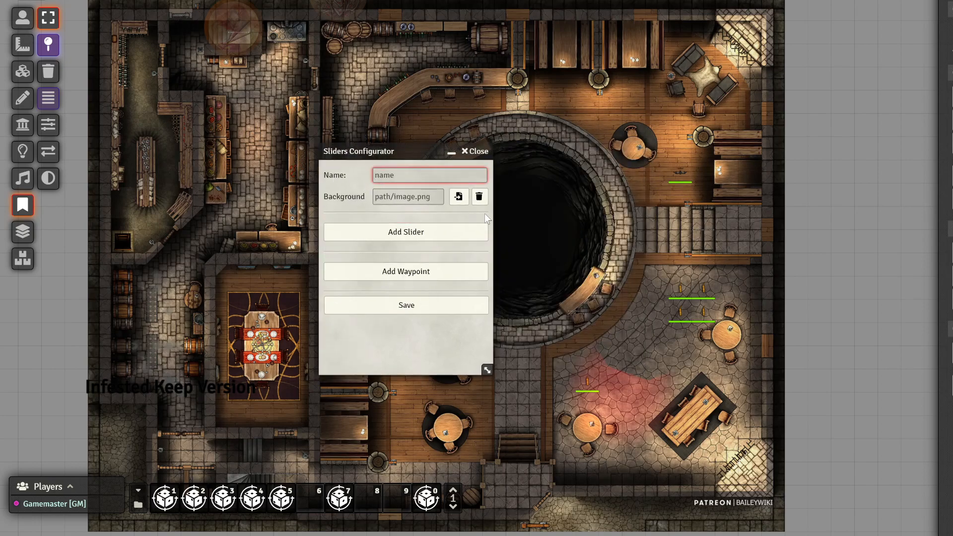
text(racker)
Set the tracker's background image to Grass.webp from the progress-tracker backgrounds folder.
click(459, 197)
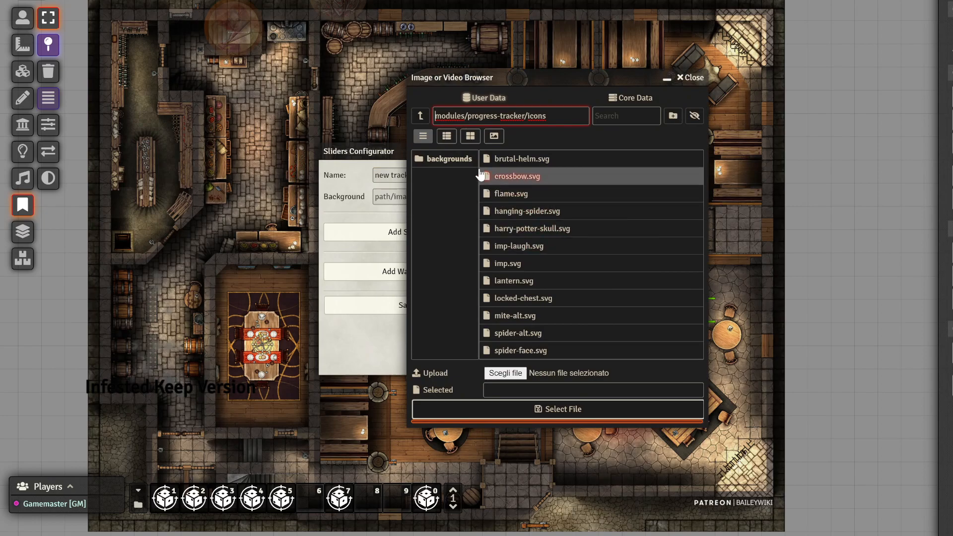
click(452, 160)
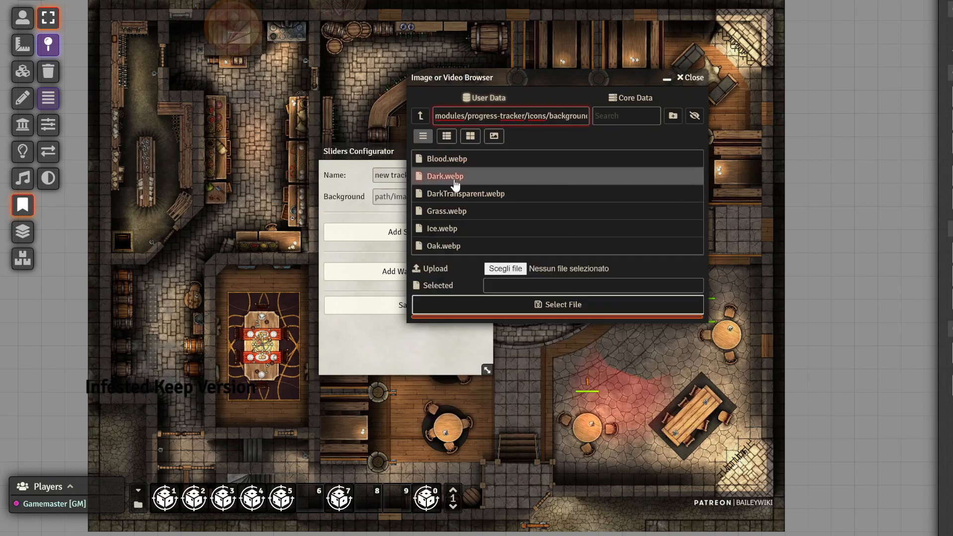
click(451, 214)
click(534, 306)
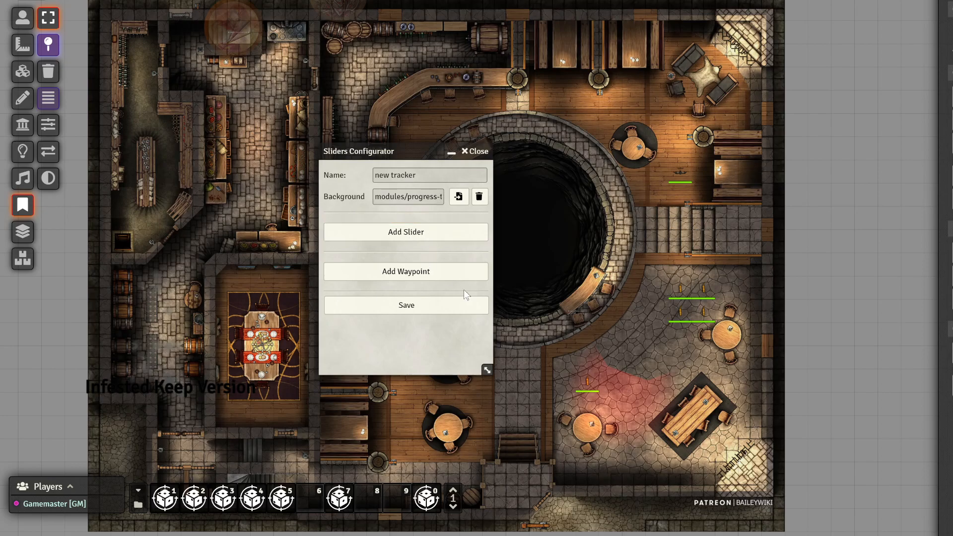
Add a slider named "tracker1" to the tracker and give it the crossbow.svg image from the icons folder.
click(408, 236)
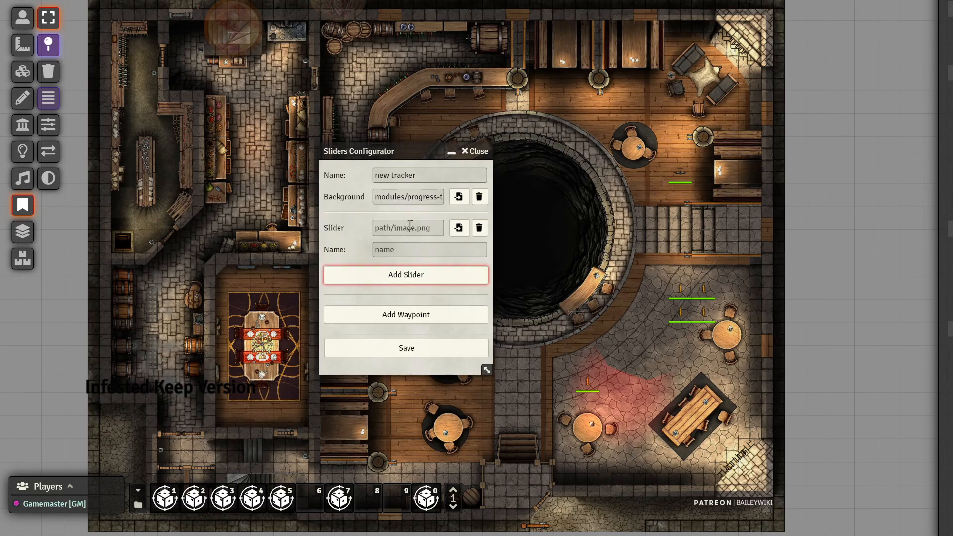
click(401, 252)
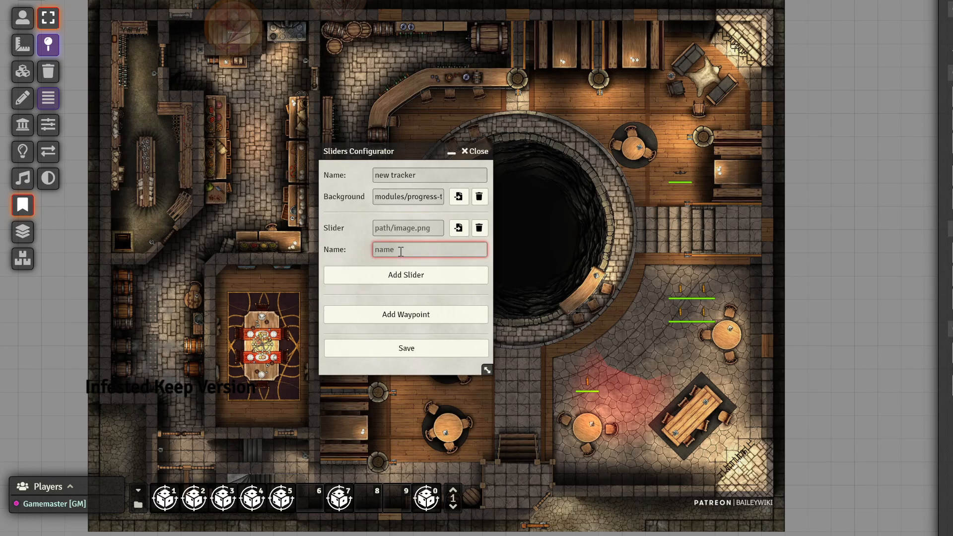
text(tracker1)
click(459, 228)
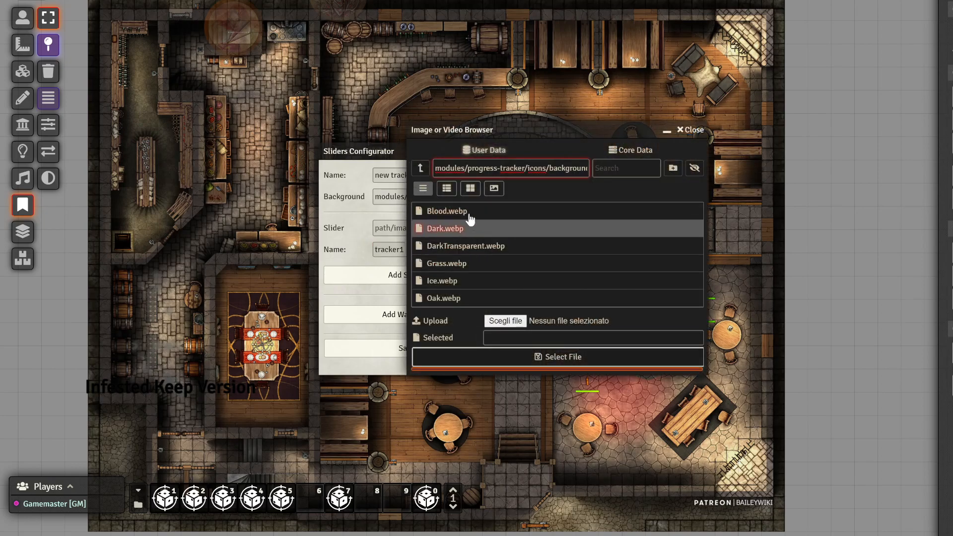
click(425, 169)
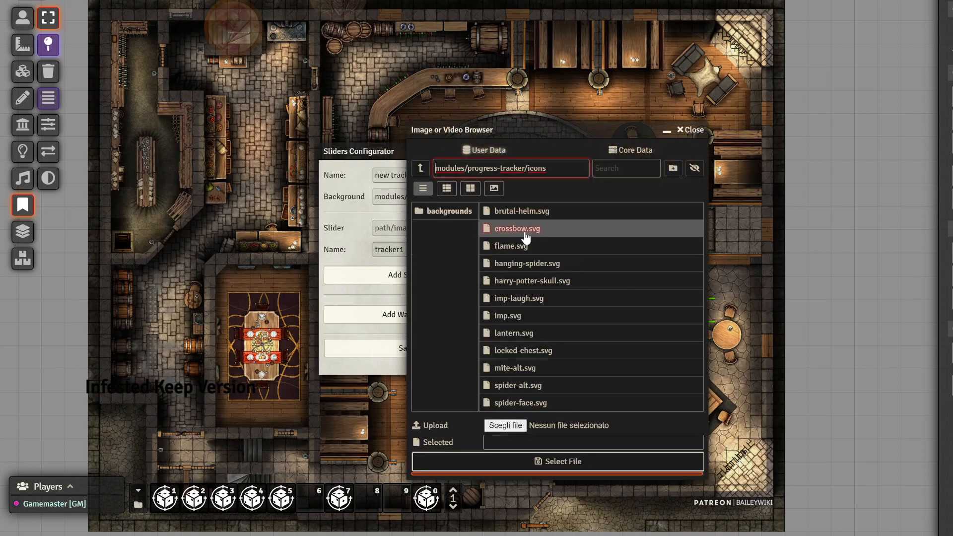
click(494, 190)
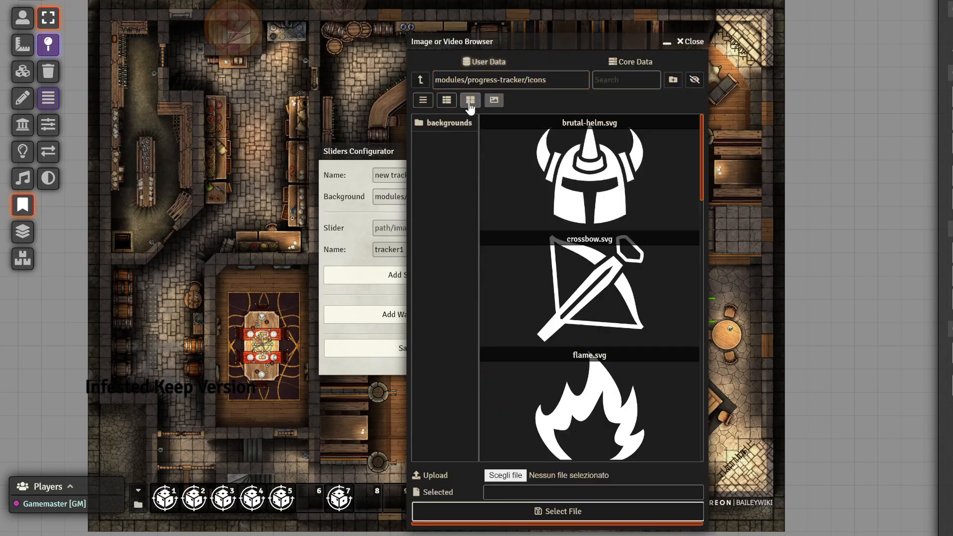
click(470, 100)
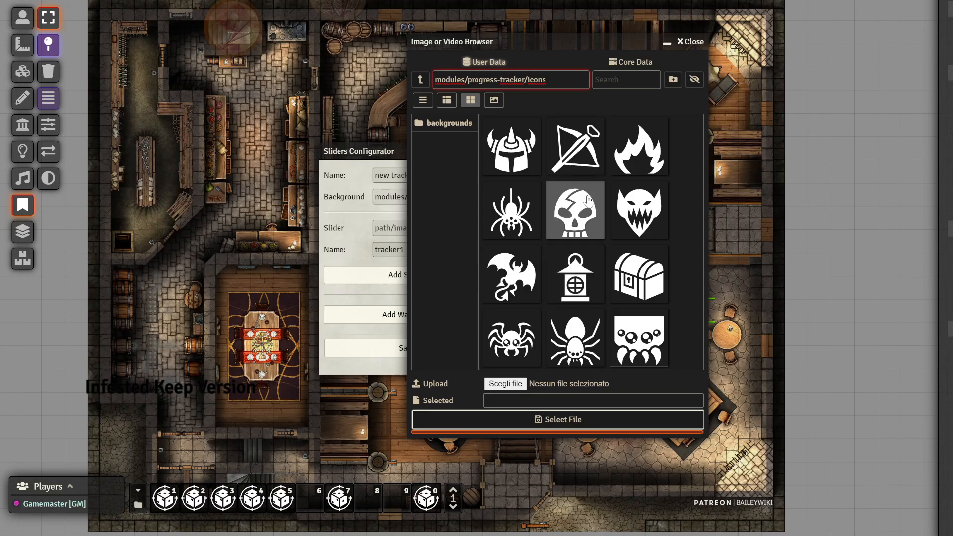
click(574, 154)
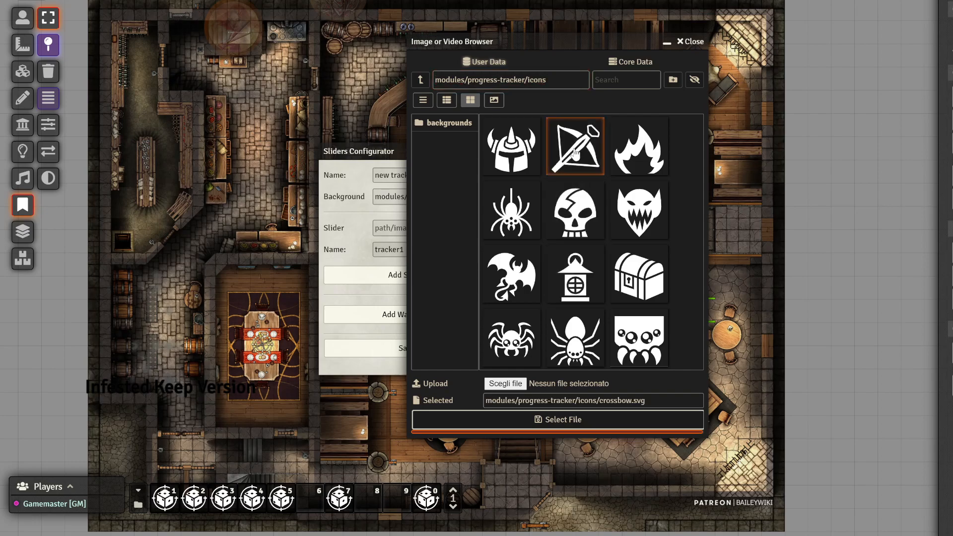
click(523, 421)
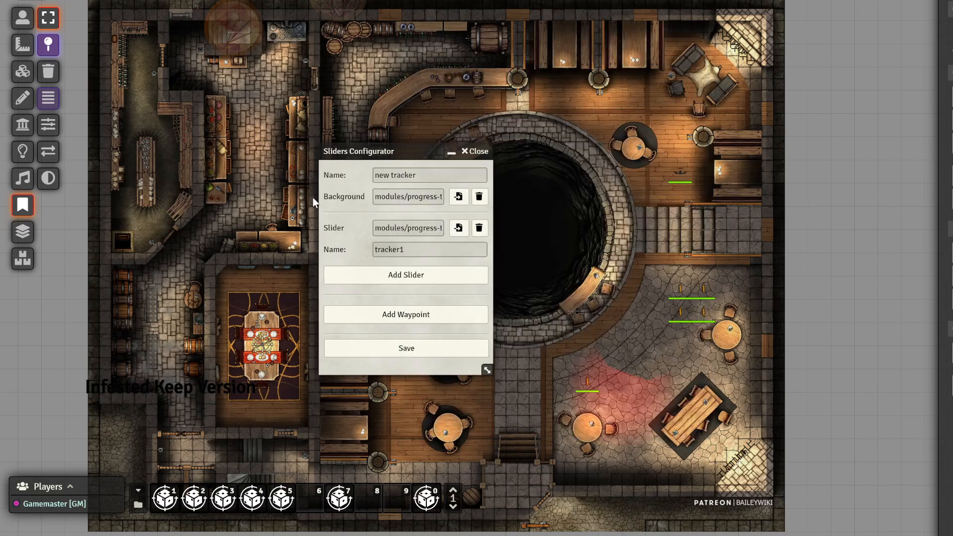
Add a second slider with the lantern.svg image and name it "light".
click(402, 278)
click(457, 272)
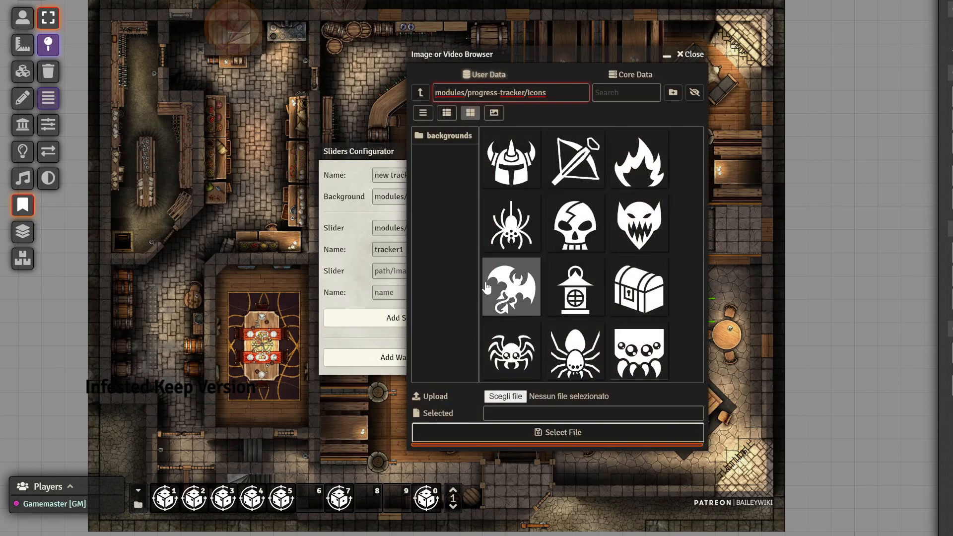
click(558, 295)
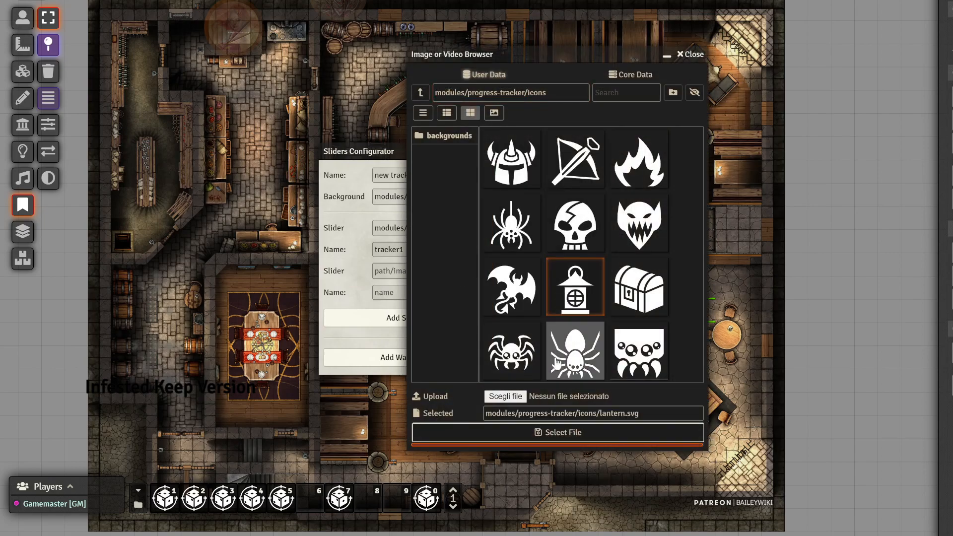
click(564, 431)
click(393, 290)
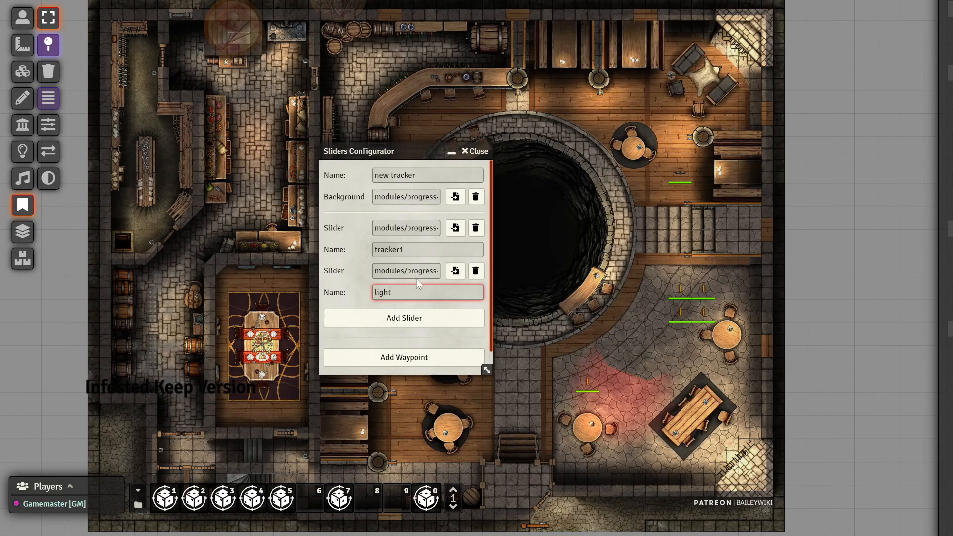
Add a waypoint with the locked-chest.svg image and set its percentage to 90.
scroll(408, 335, down, 1)
click(385, 333)
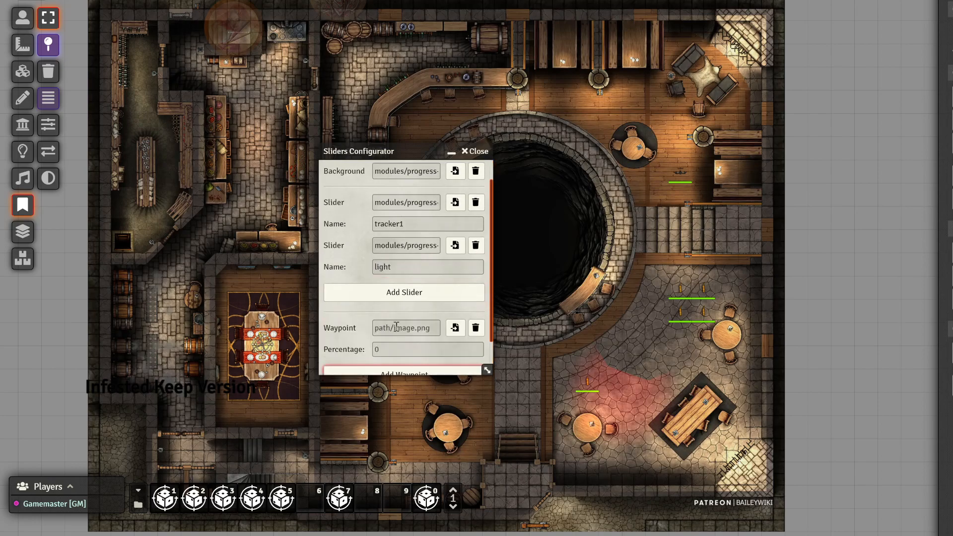
click(455, 328)
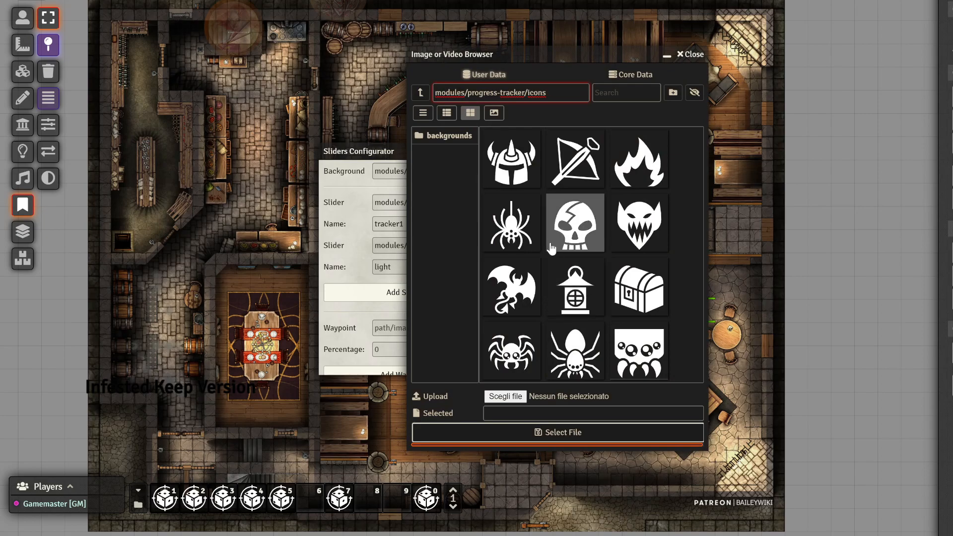
click(639, 287)
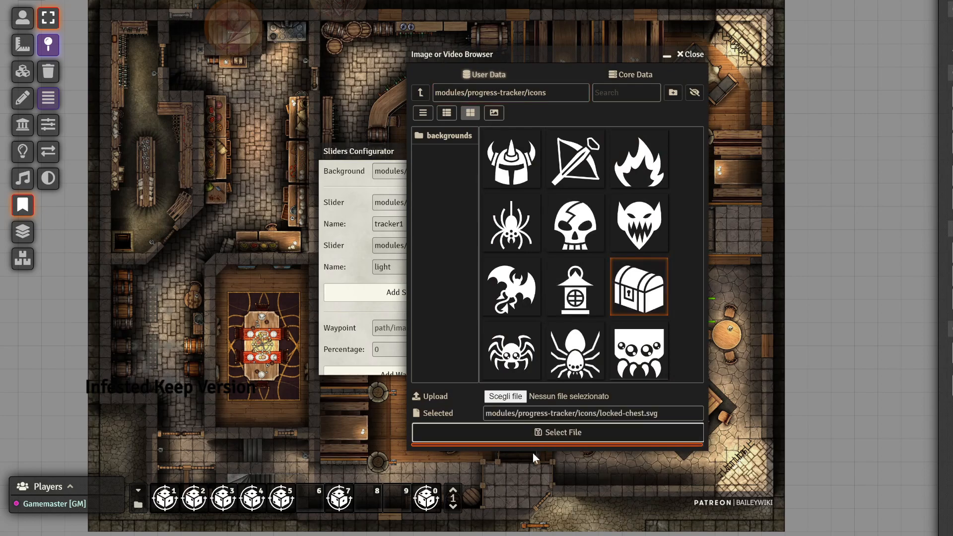
click(544, 435)
click(345, 351)
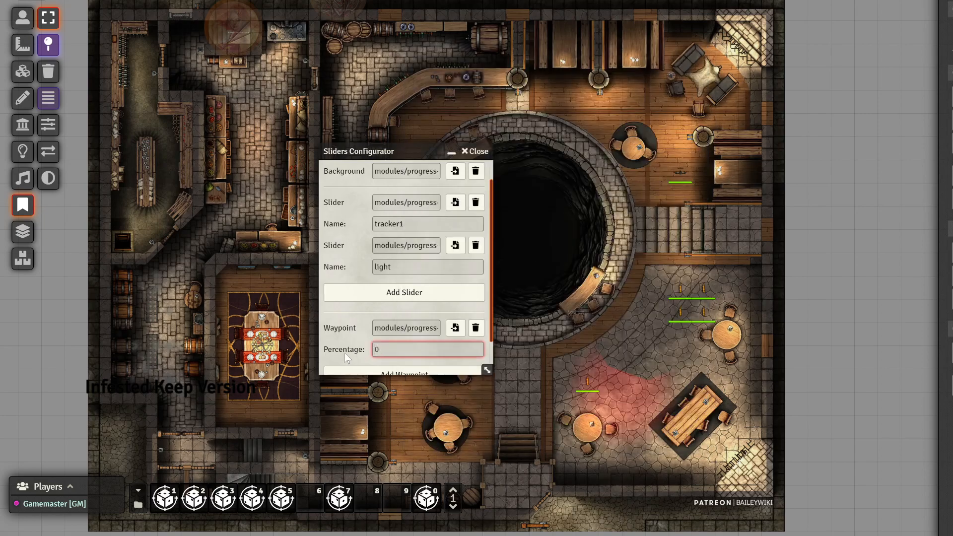
text(90)
click(342, 344)
Add a second waypoint with the lantern.svg image and set its percentage to 50.
scroll(397, 327, down, 2)
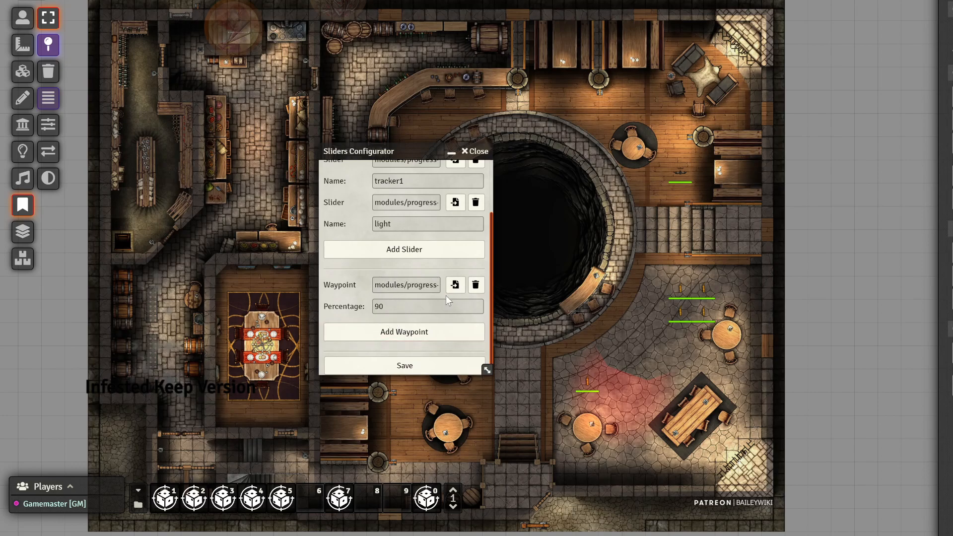
click(374, 330)
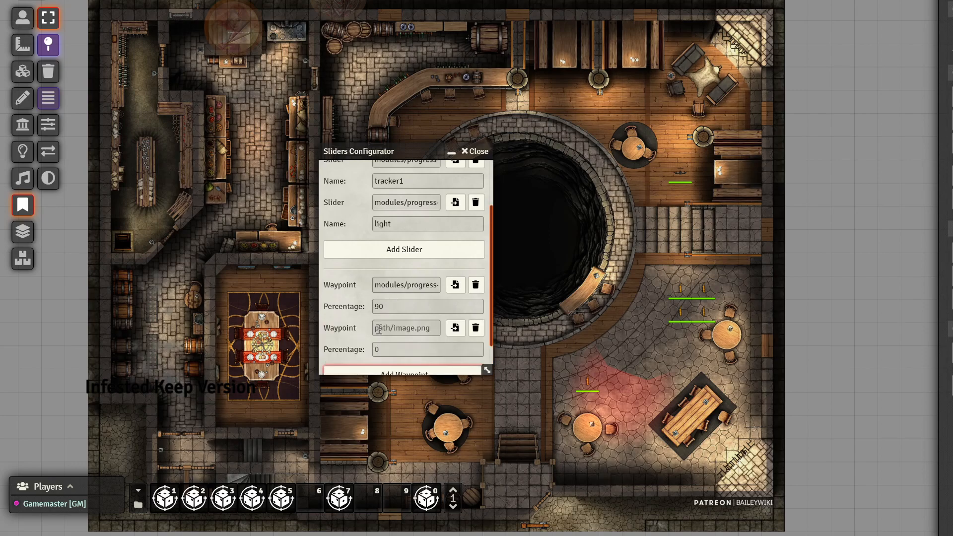
click(455, 328)
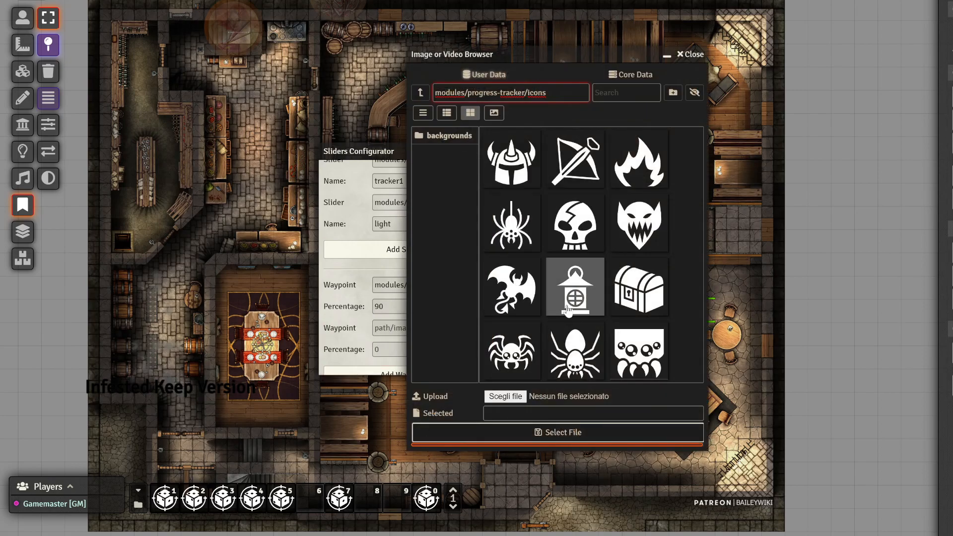
click(575, 291)
click(528, 436)
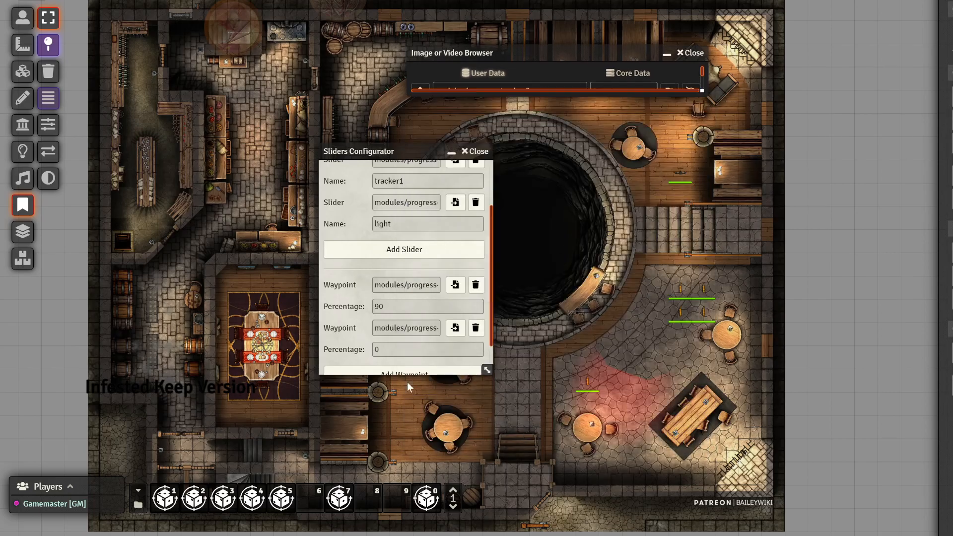
click(374, 350)
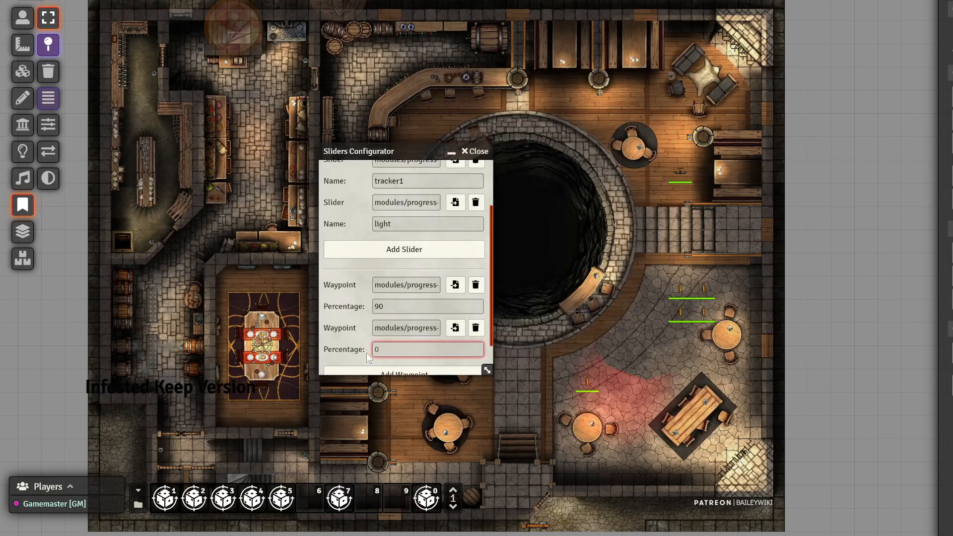
click(350, 310)
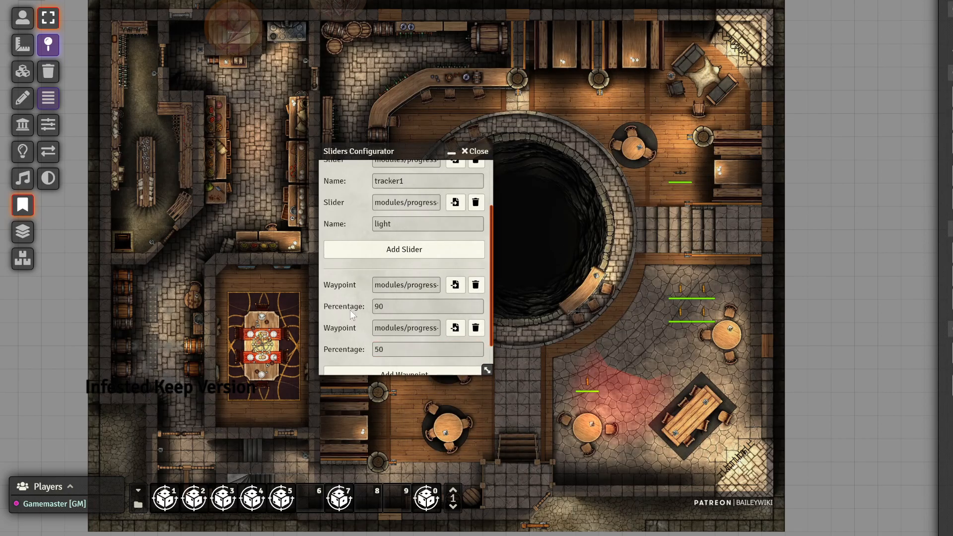
Add a third waypoint with the harry-potter-skull.svg image at 30 percent and save the tracker.
scroll(351, 312, down, 1)
click(395, 333)
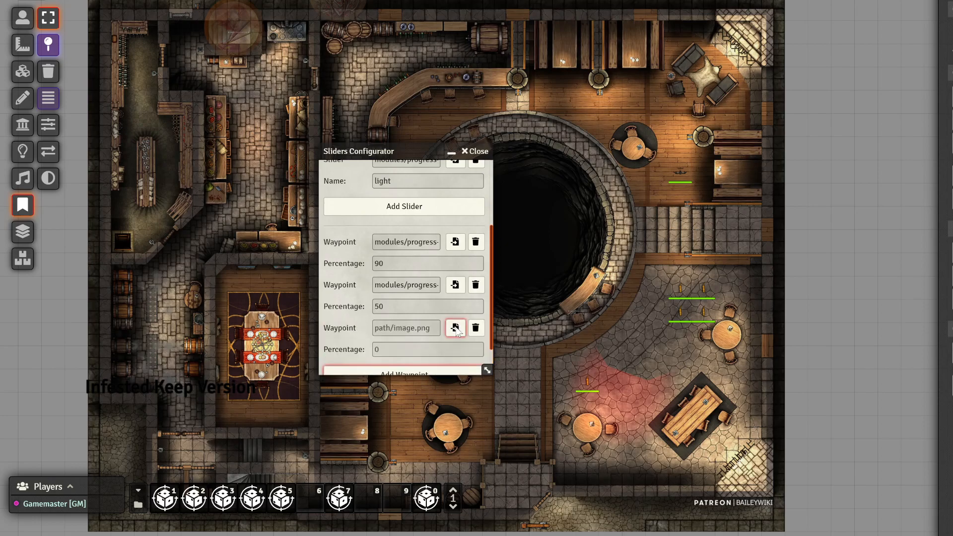
click(455, 328)
click(576, 223)
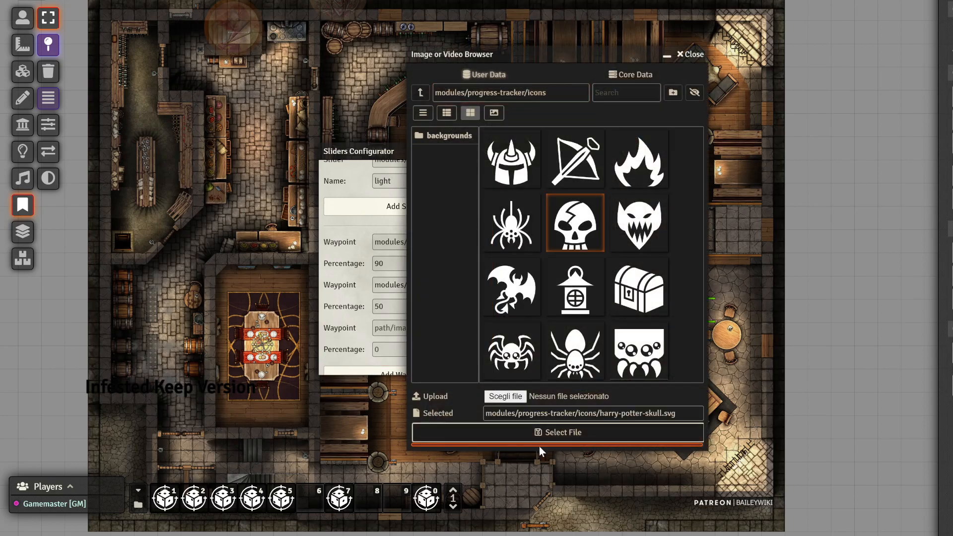
click(540, 433)
click(387, 349)
text(30)
scroll(353, 324, down, 1)
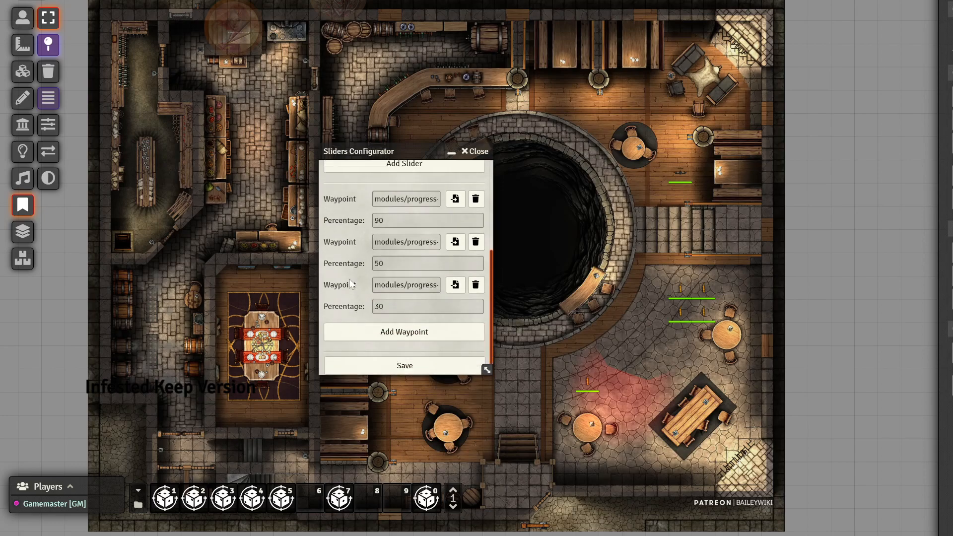
click(406, 366)
Reopen the list of configured sliders, display "new tracker" and move its window to the map's upper edge.
click(51, 153)
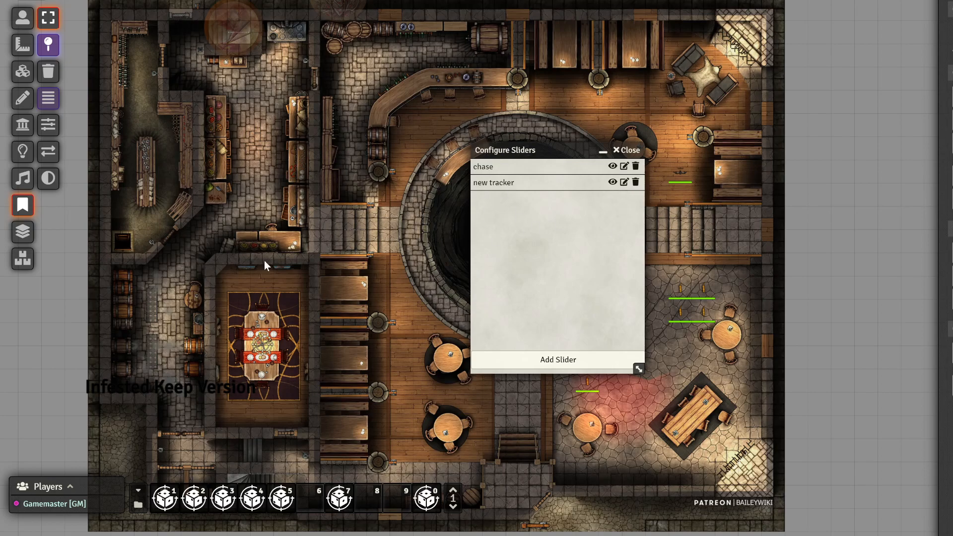
click(613, 183)
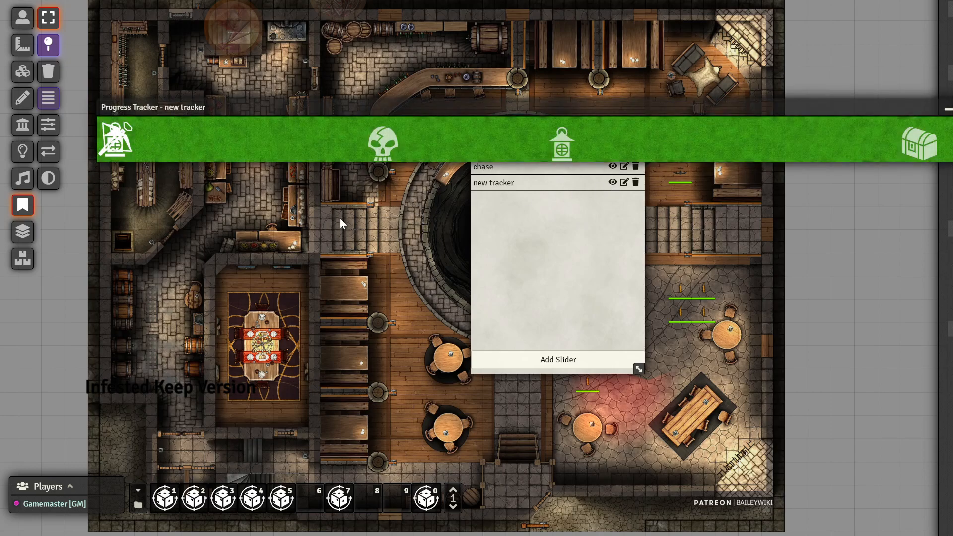
drag(319, 103, 327, 5)
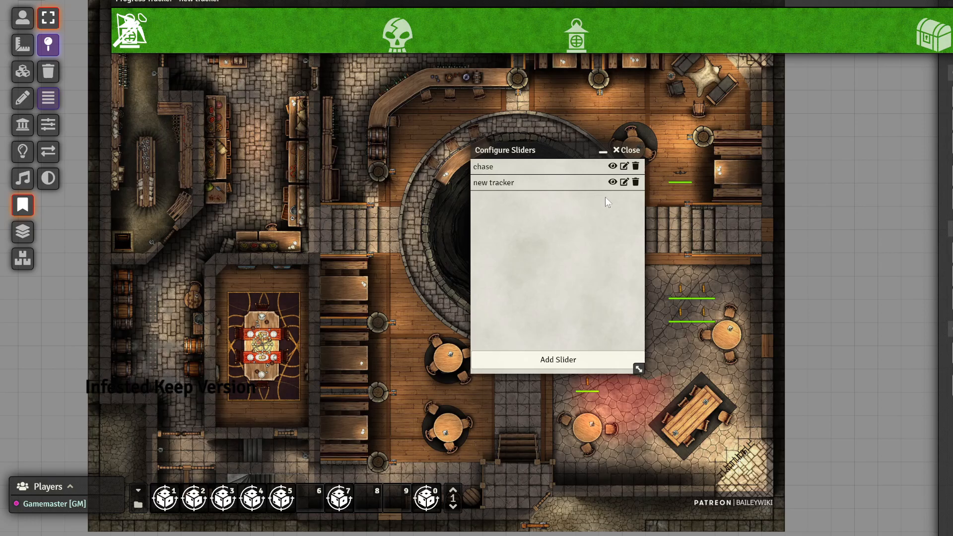
Display the "chase" tracker, move its window clear of the slider list, and close it after viewing.
click(612, 166)
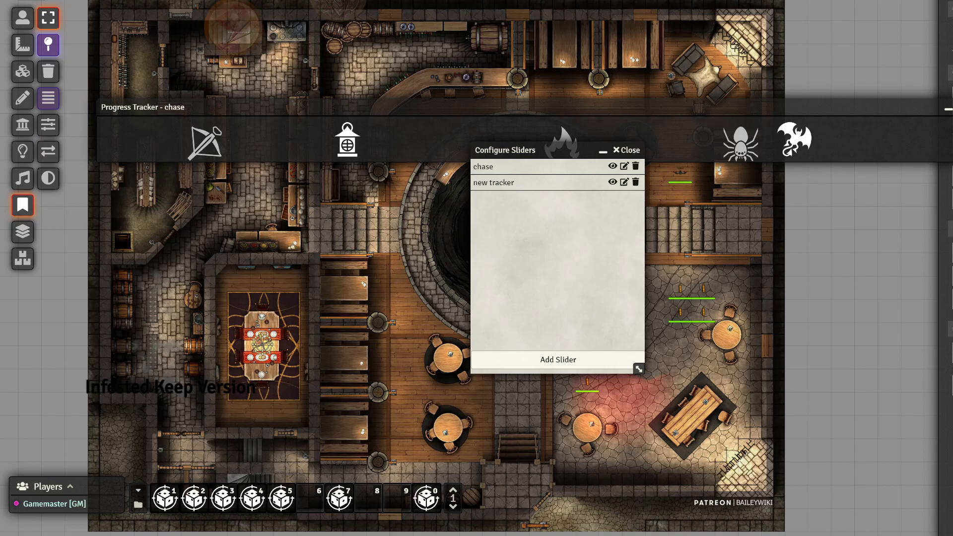
drag(426, 107, 384, 59)
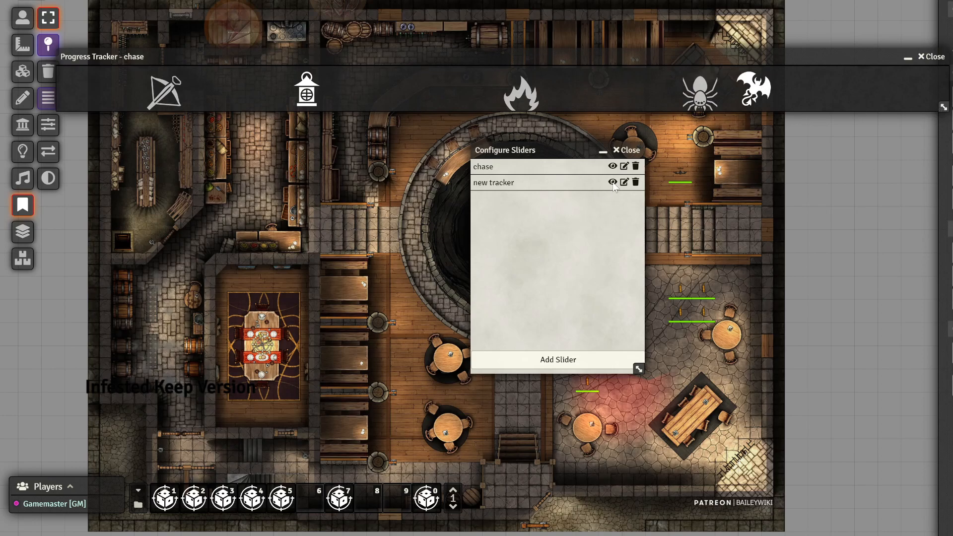
click(918, 56)
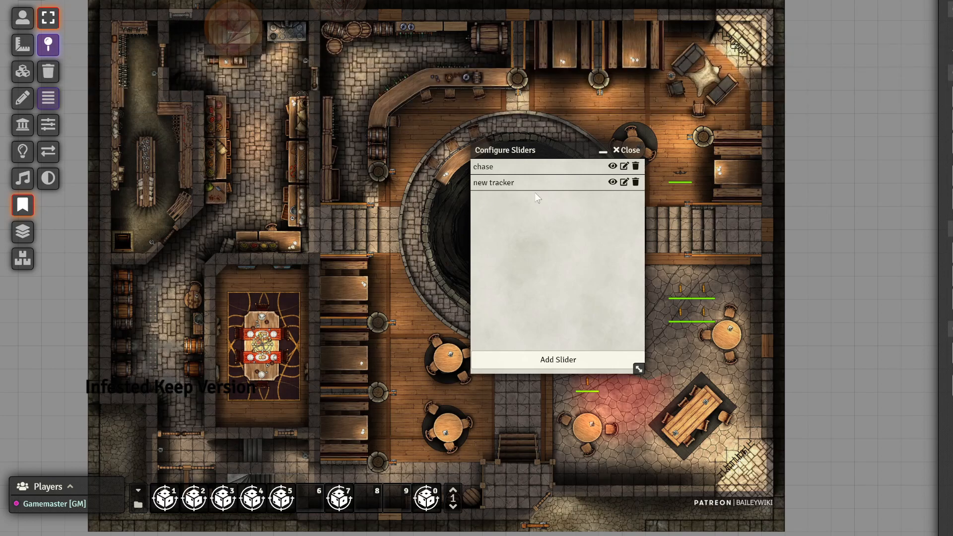
Display "new tracker" and slide its crossbow between the lantern and chest waypoints and its bright lantern between the skull and lantern waypoints.
click(612, 182)
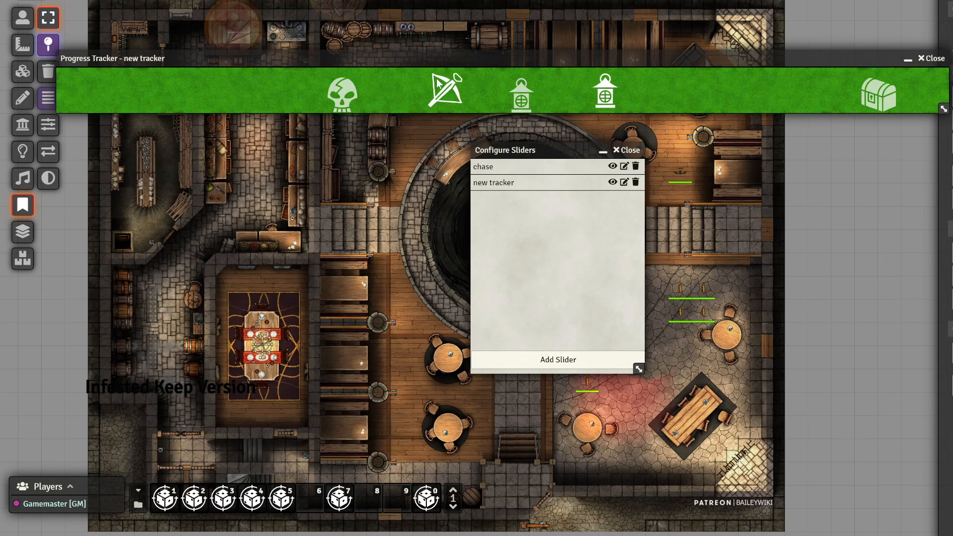
drag(451, 94, 194, 113)
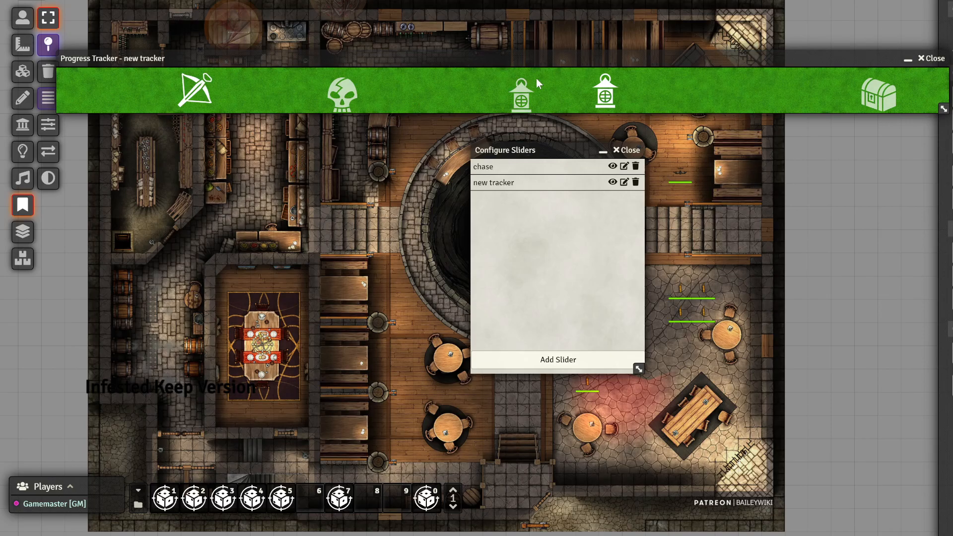
drag(613, 87, 279, 91)
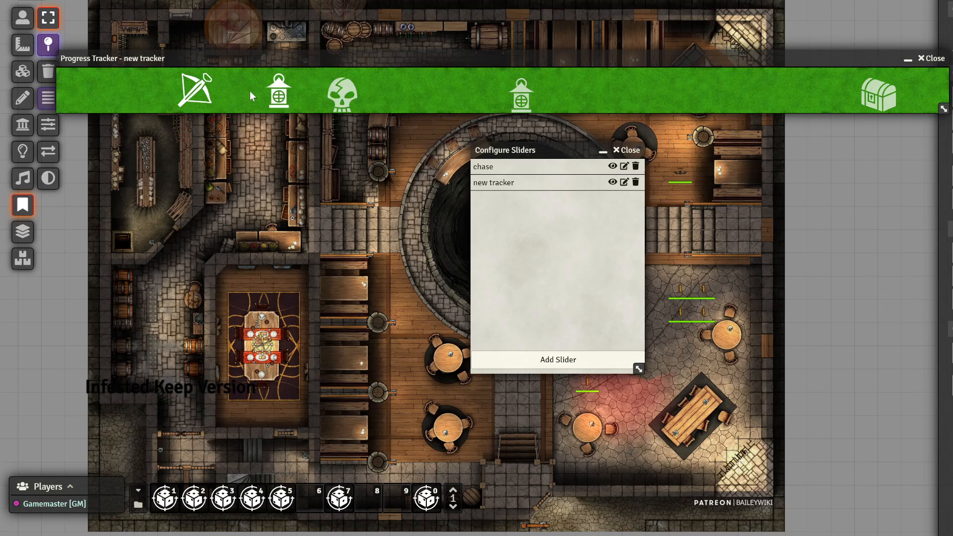
drag(199, 93, 576, 90)
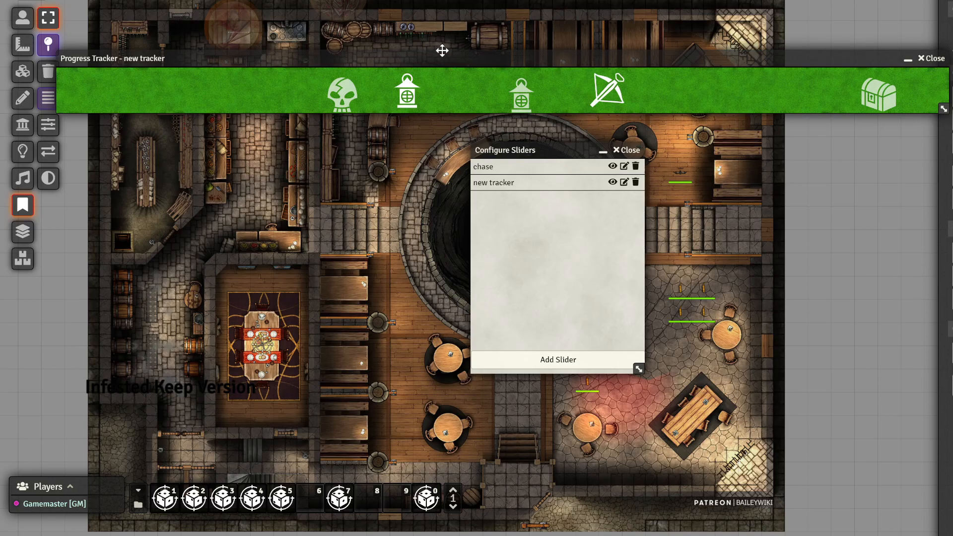
Shrink the "new tracker" window slightly and move it up against the upper edge of the scene.
drag(943, 109, 836, 100)
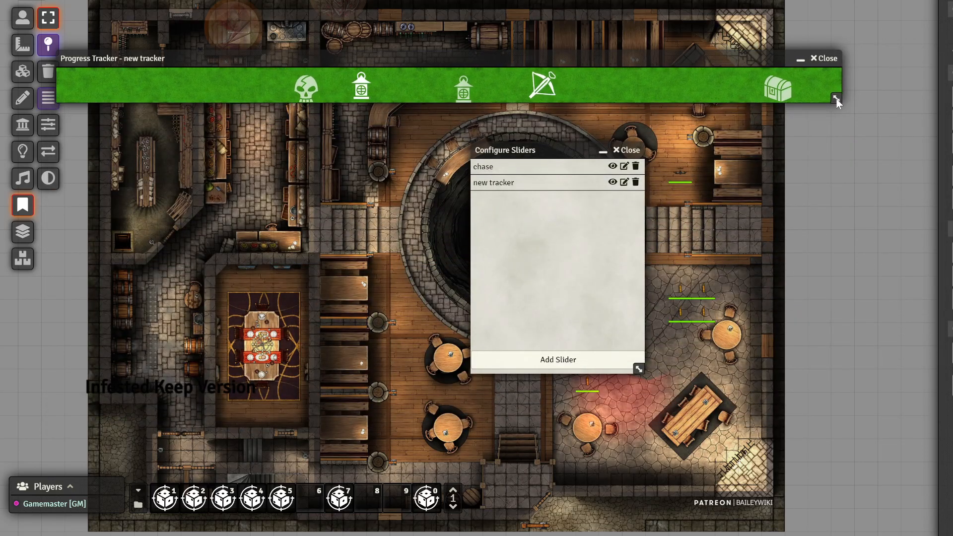
drag(449, 62, 502, 0)
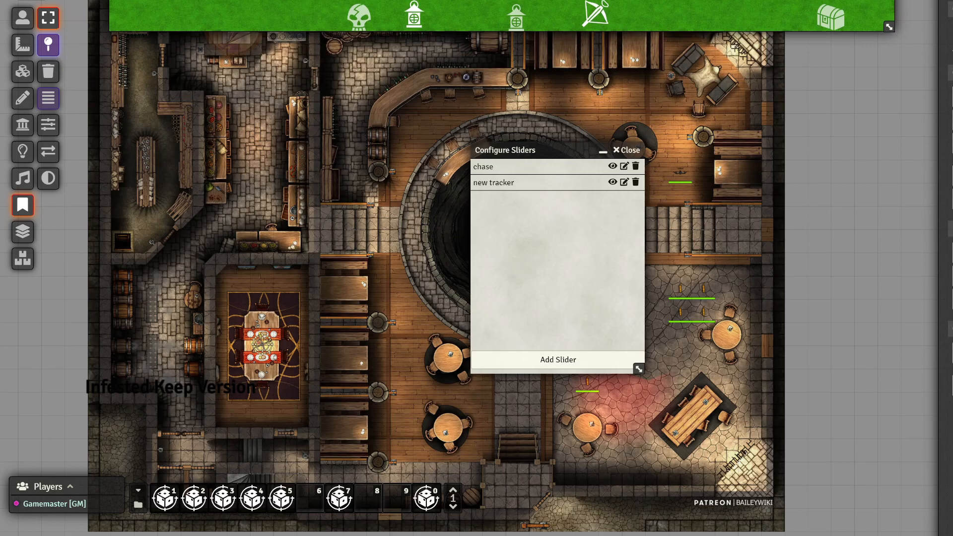